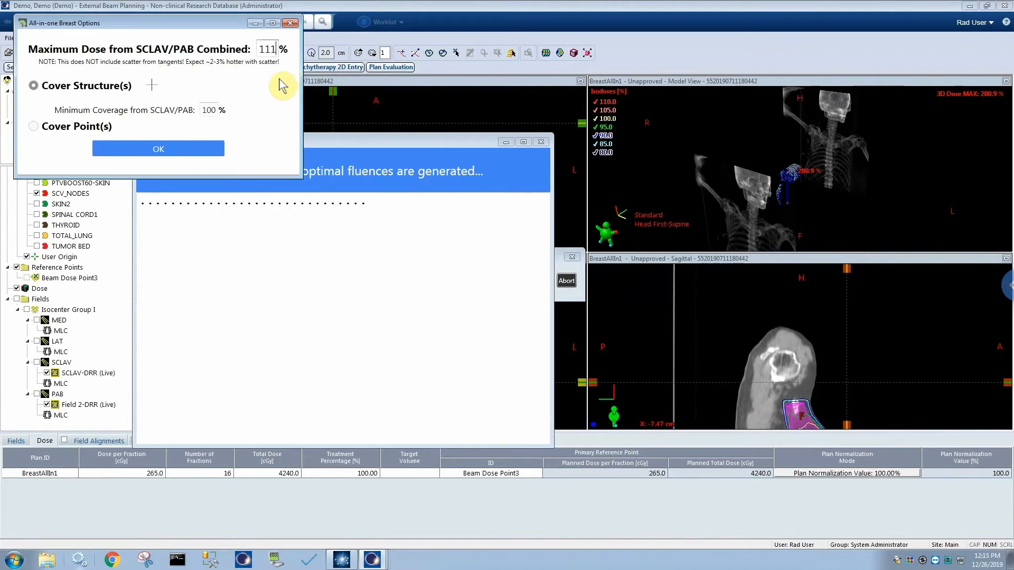
Add SCV_NODES as the structure to cover, set minimum SCLAV/PAB coverage to 93%, and accept the breast options.
left_click(151, 86)
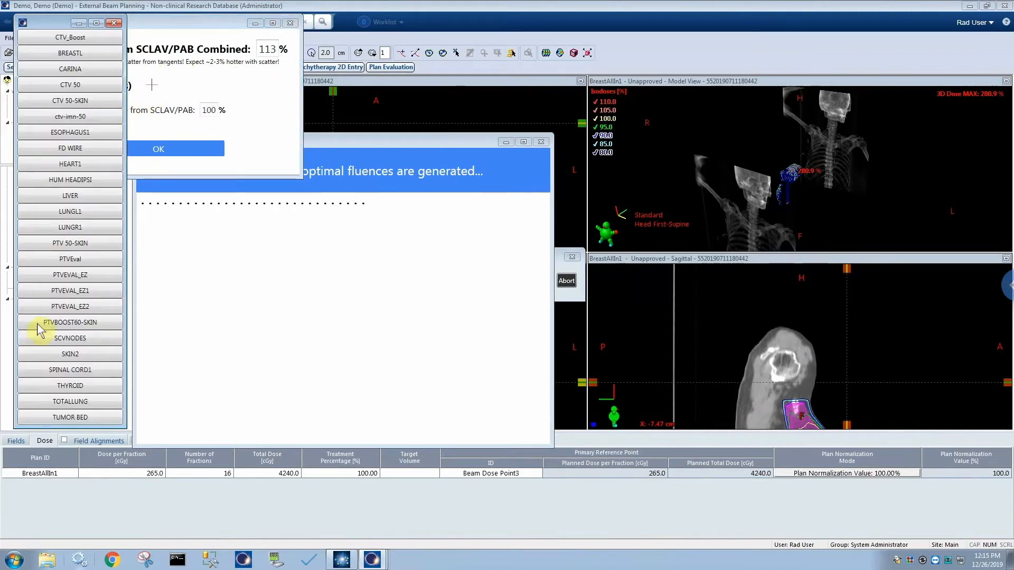
left_click(74, 339)
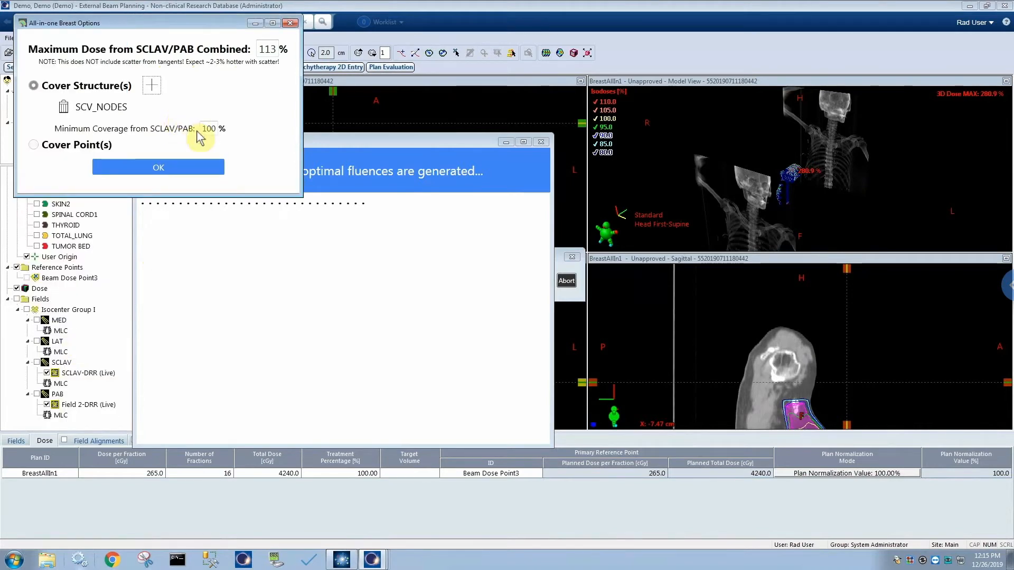
left_click_drag(204, 128, 223, 133)
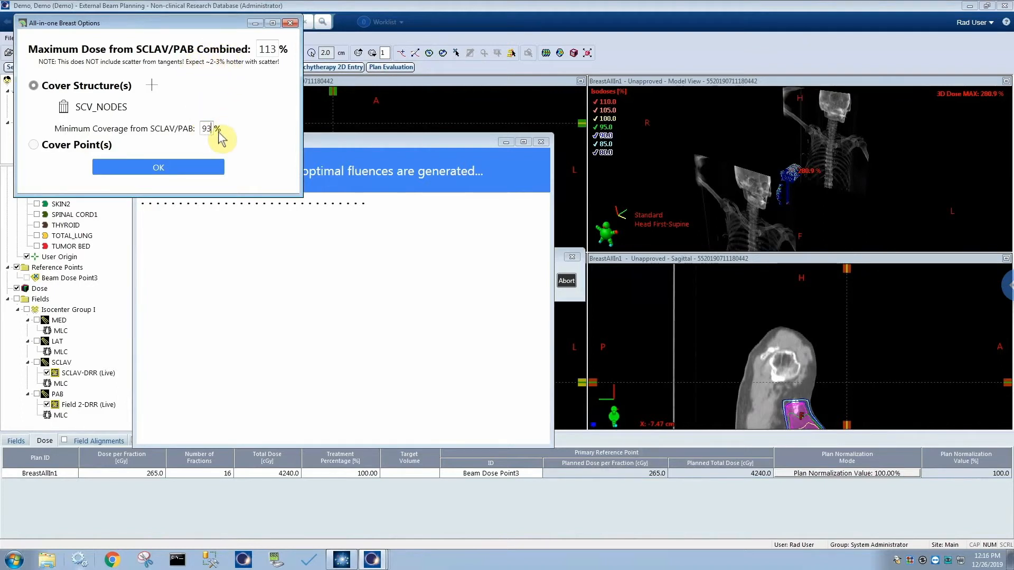
left_click(178, 168)
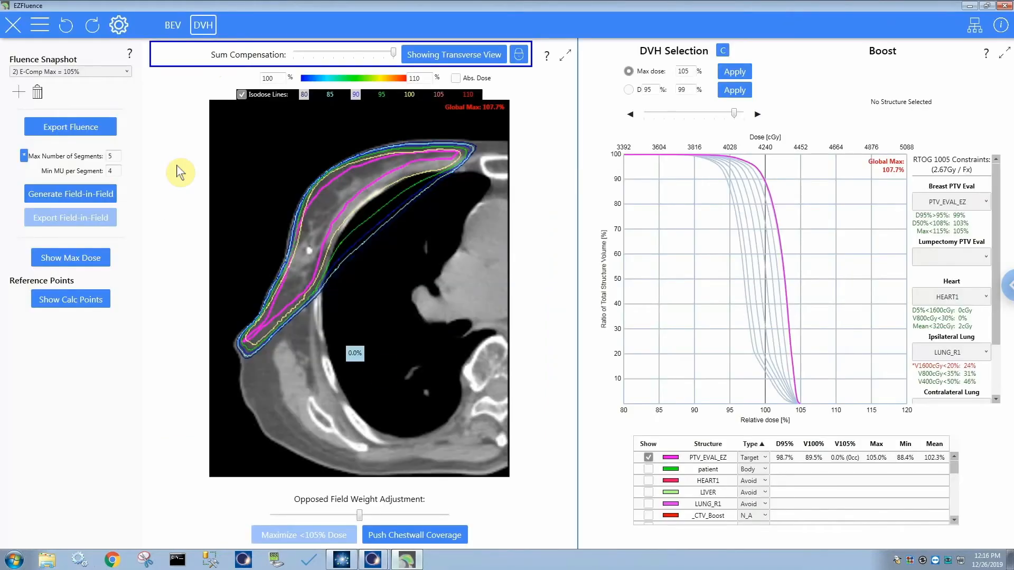
Examine the isodose lines on the transverse slices from the breast tangents up through the supraclavicular region.
left_click(739, 113)
left_click(733, 115)
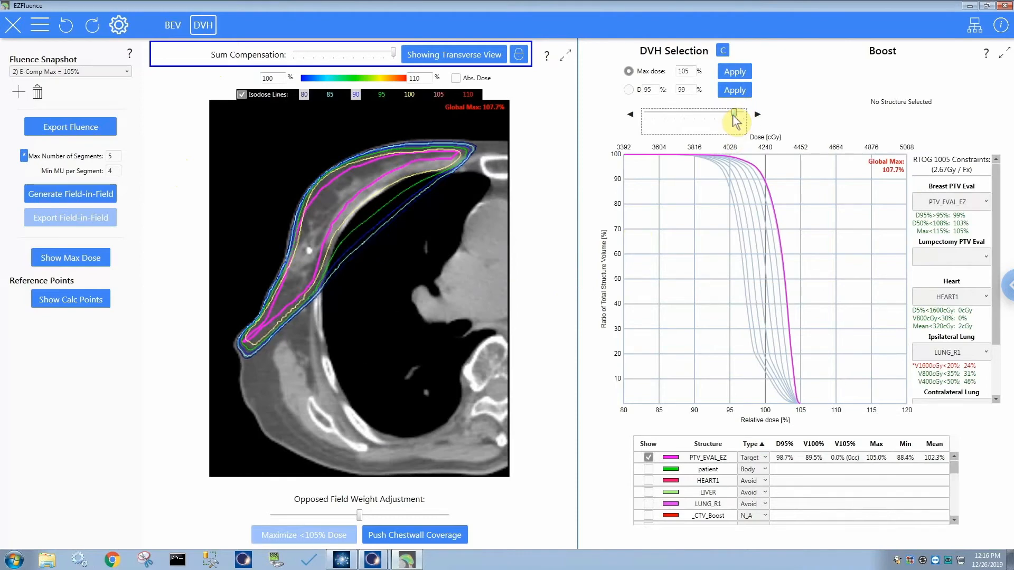
scroll(346, 236, "up", 2)
scroll(347, 238, "up", 8)
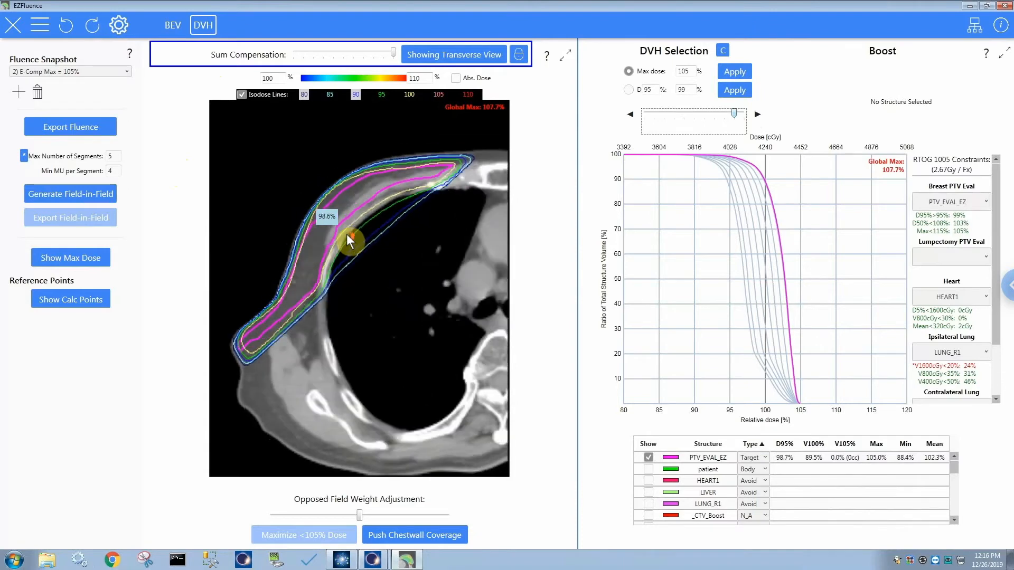
scroll(355, 259, "up", 2)
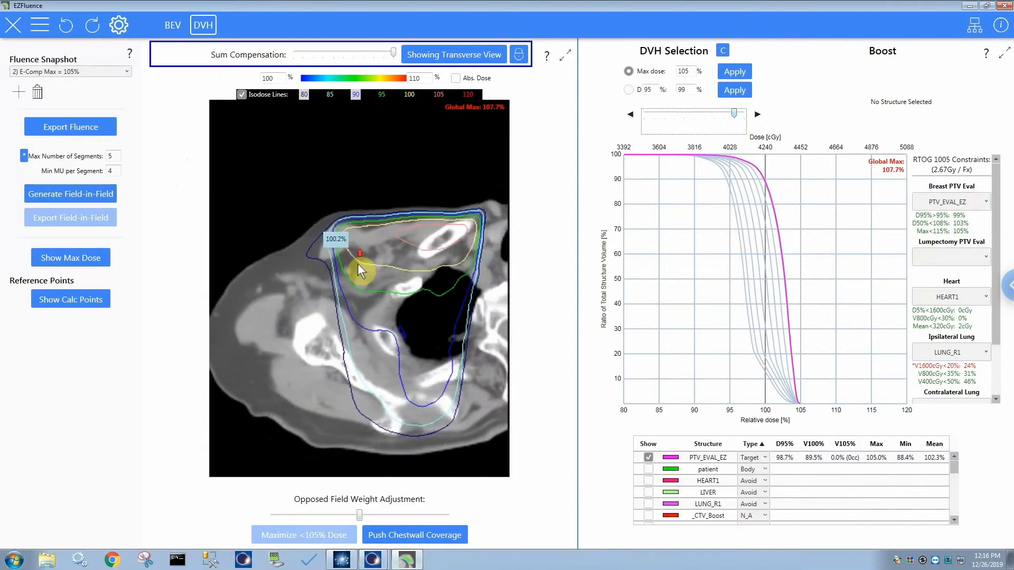
scroll(716, 496, "down", 2)
scroll(717, 495, "down", 5)
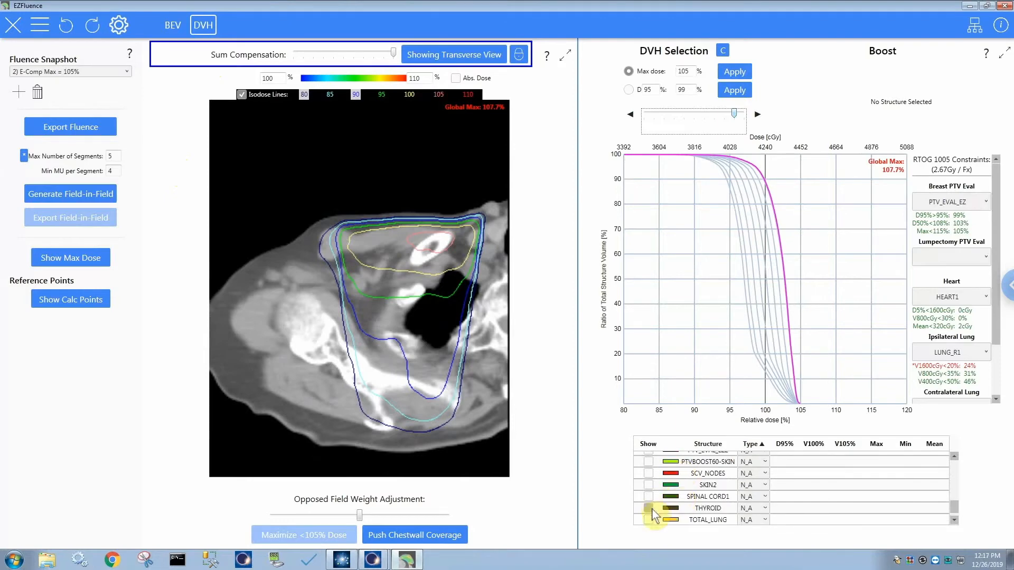
Show the SCV_NODES structure with its DVH curve and review its isodose coverage through the supraclavicular transverse slices.
left_click(648, 474)
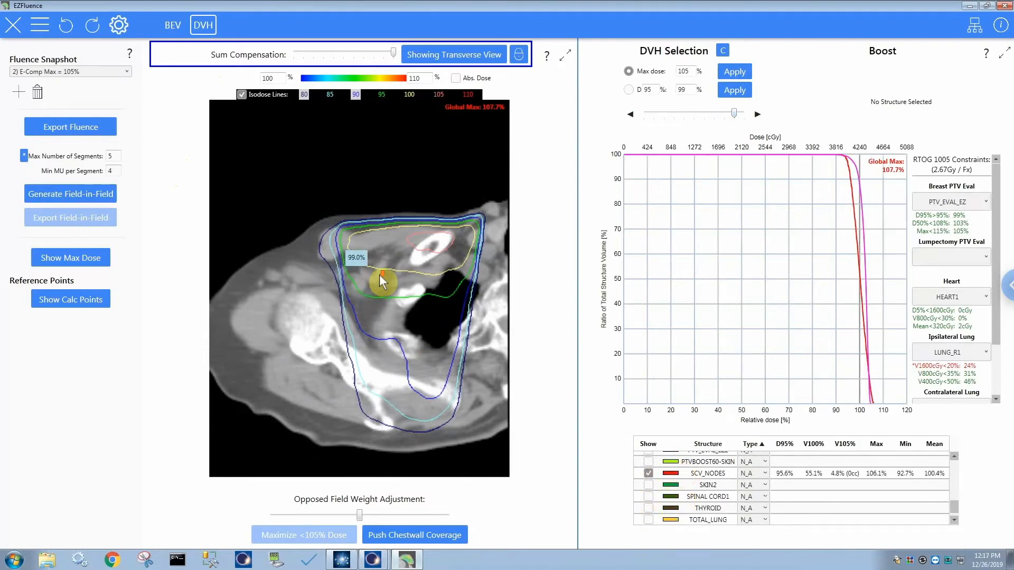
scroll(379, 275, "up", 1)
scroll(369, 299, "up", 1)
scroll(362, 292, "up", 1)
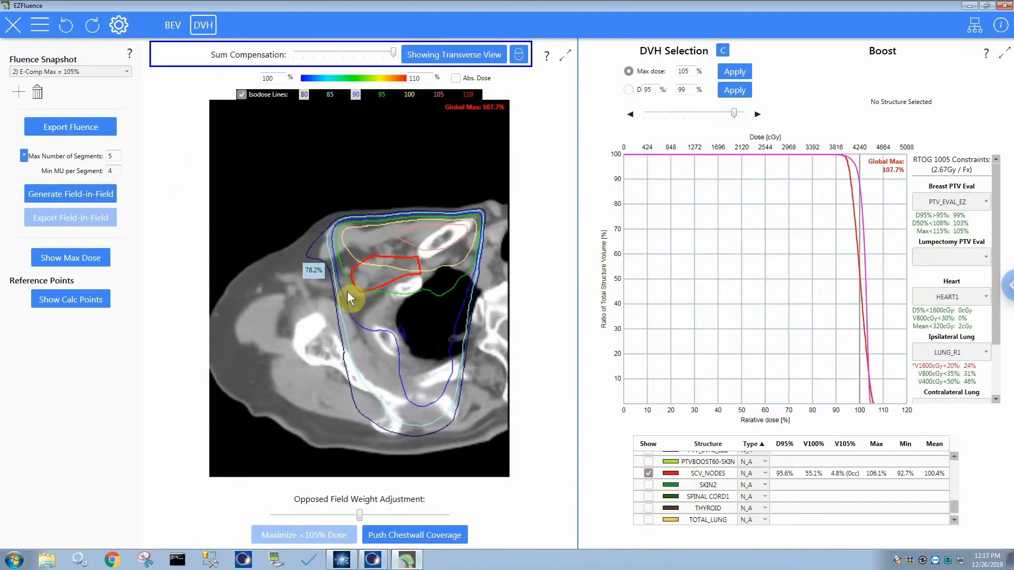
scroll(360, 295, "up", 1)
scroll(361, 294, "up", 1)
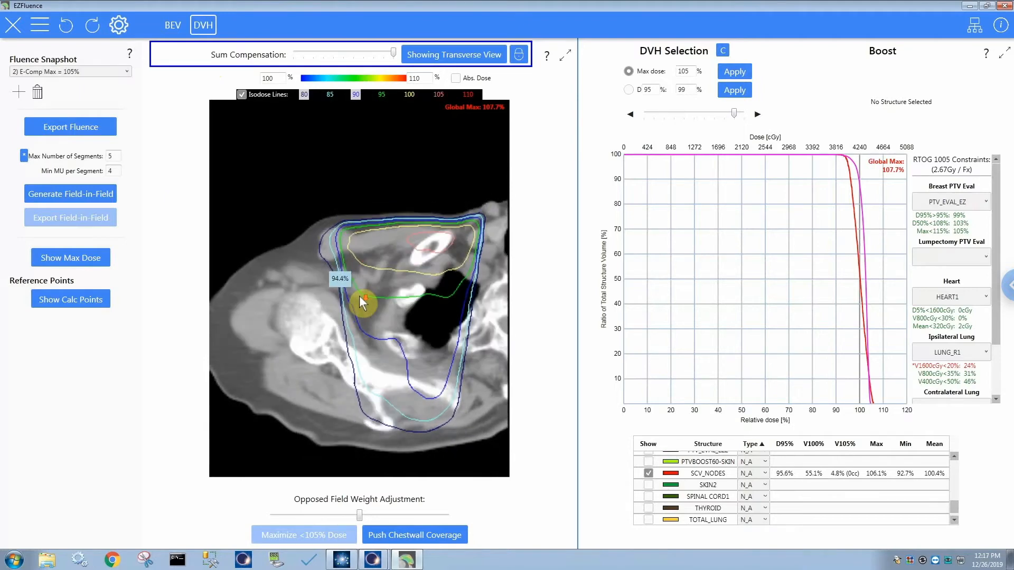
scroll(361, 295, "up", 3)
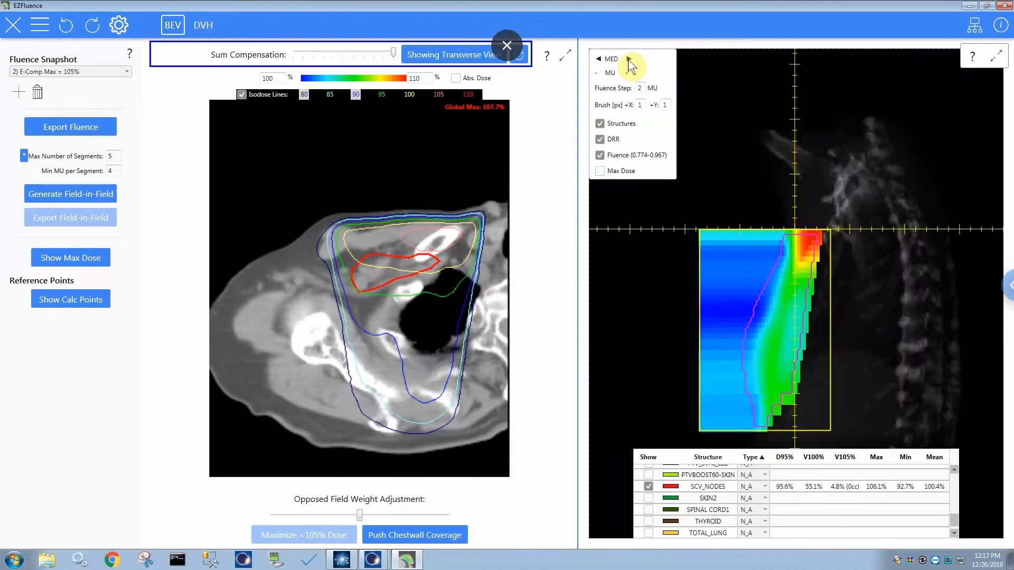
Raise the SCLAV field's fluence by one 2 MU step in the beam's eye view.
left_click(629, 62)
left_click(629, 61)
left_click(629, 61)
left_click(599, 60)
left_click(626, 74)
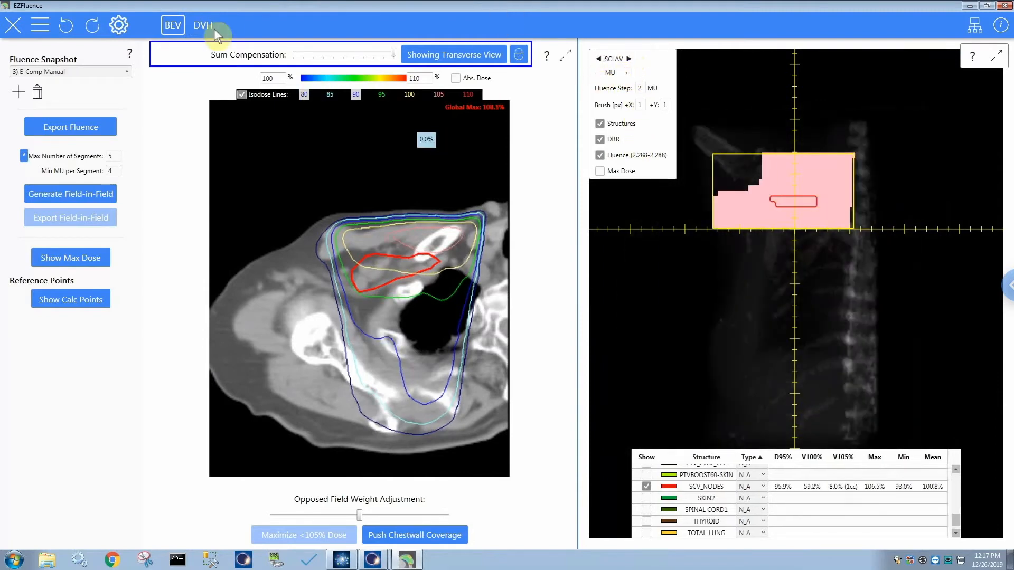
Check the DVH curves, and compare the PAB and SCLAV field fluences in the beam's eye view.
left_click(199, 24)
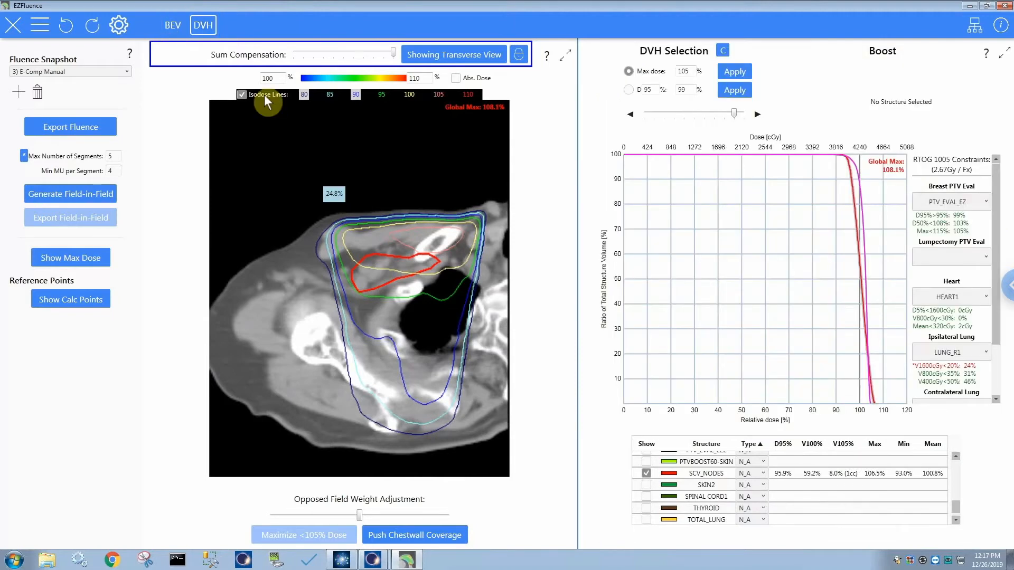
left_click(173, 25)
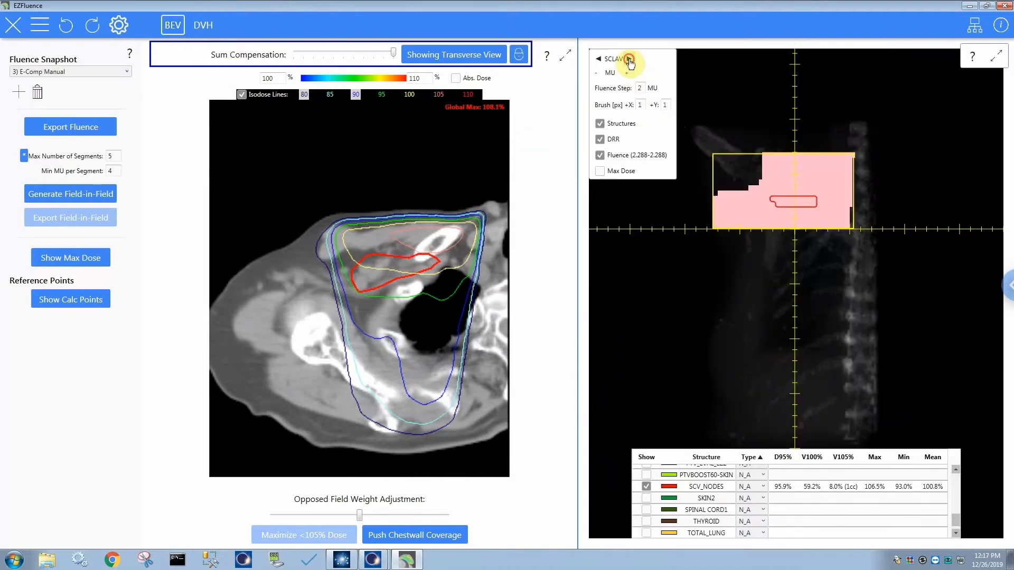
left_click(599, 59)
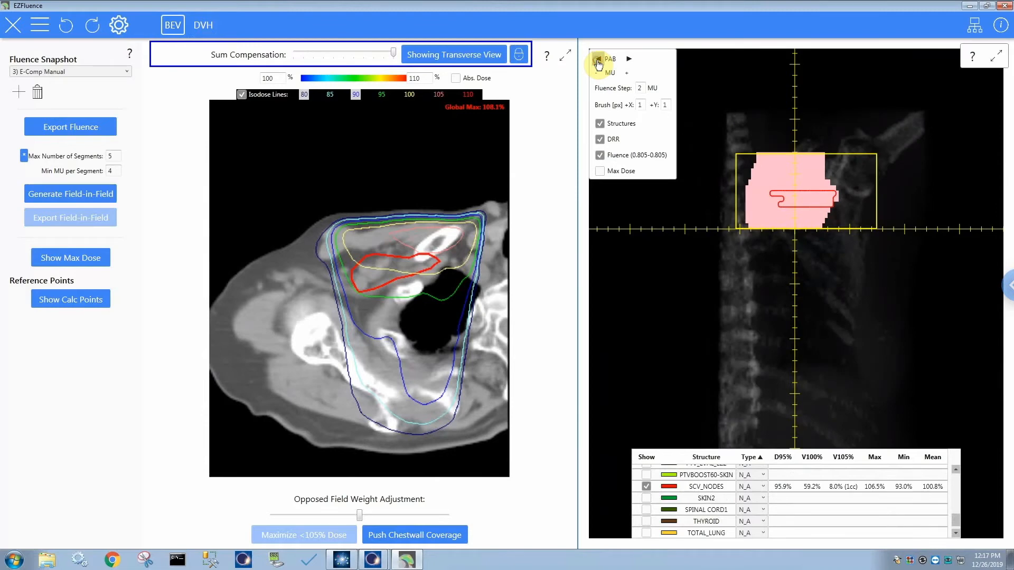
left_click(599, 60)
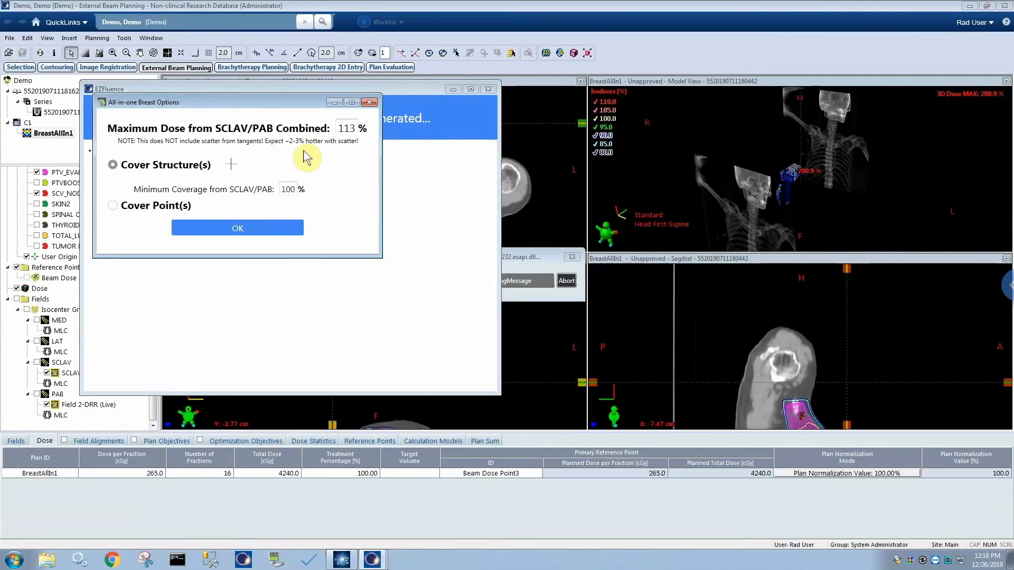
Choose point coverage and review the SCLAV reference point options, keeping EZ Auto Select and the 3 cm depth.
left_click(113, 207)
left_click(114, 165)
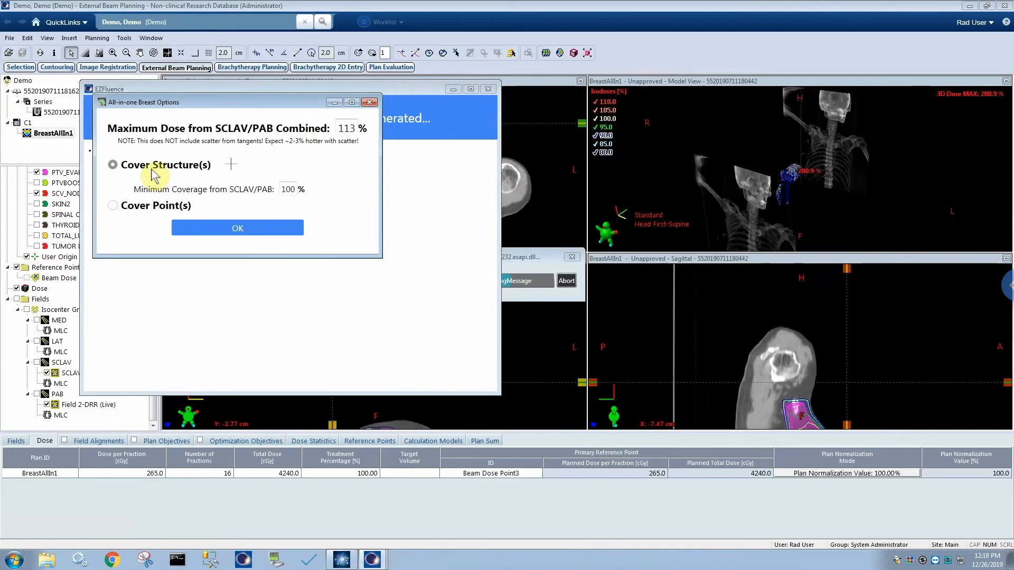
left_click(114, 206)
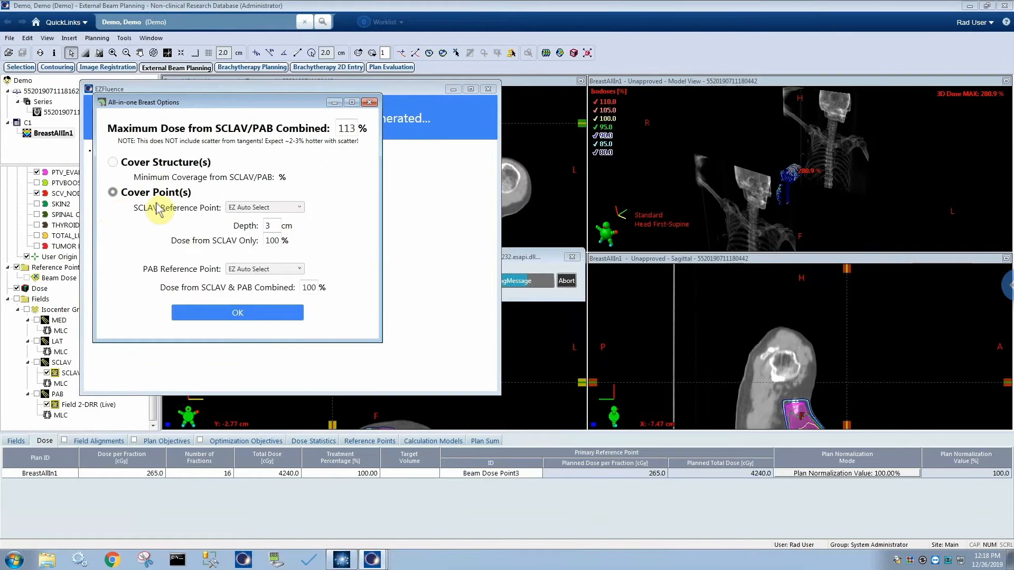
left_click(267, 208)
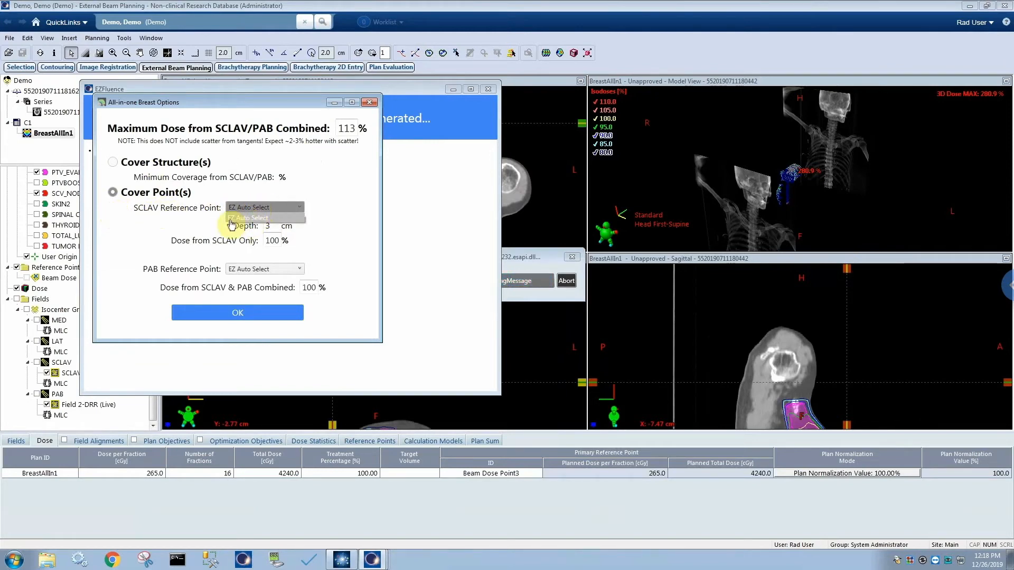
left_click(328, 214)
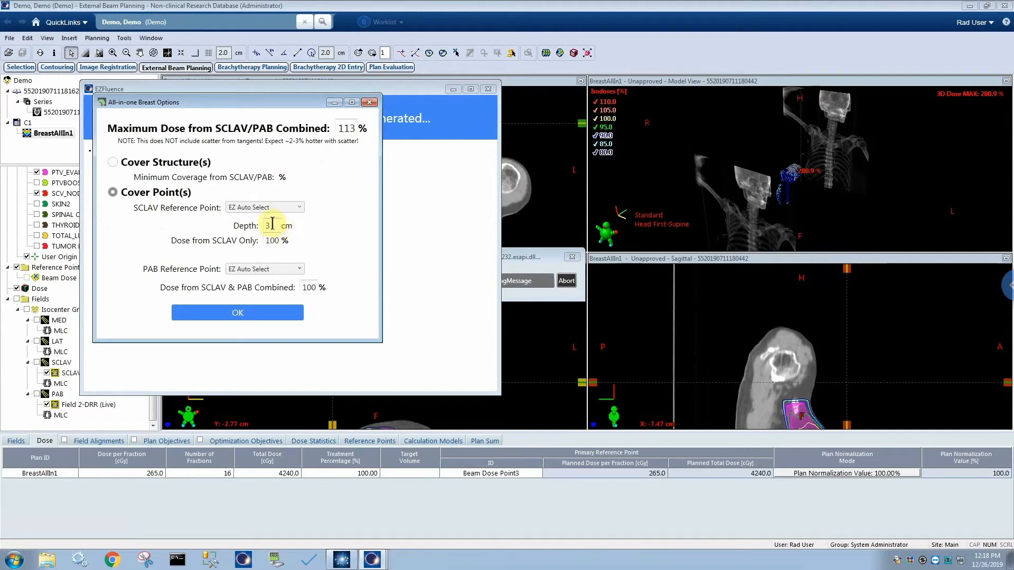
left_click_drag(264, 225, 281, 226)
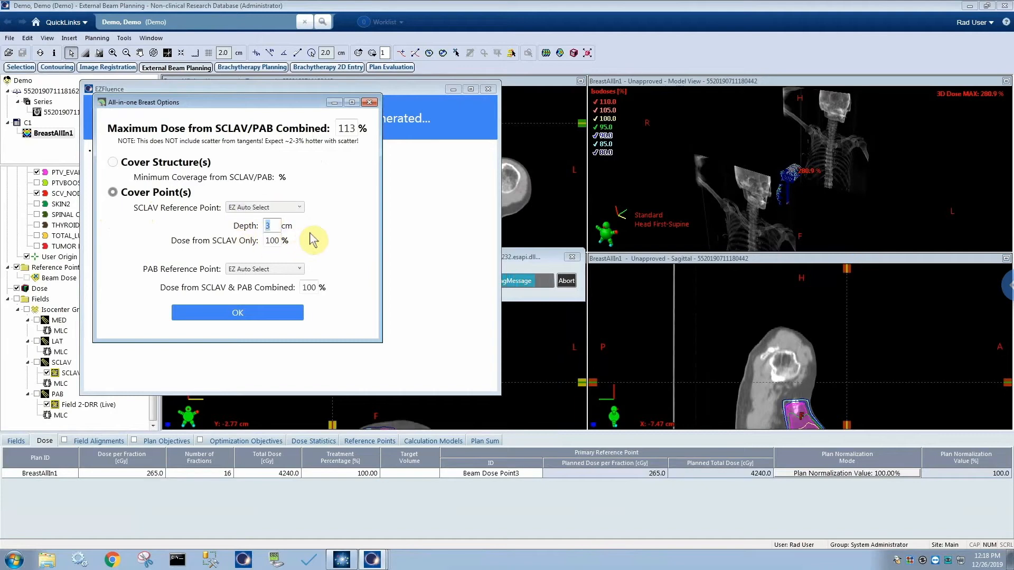
Try a 100% maximum combined SCLAV/PAB dose, and decline the scaled field weights offered to resolve the goal conflict.
left_click_drag(342, 128, 364, 140)
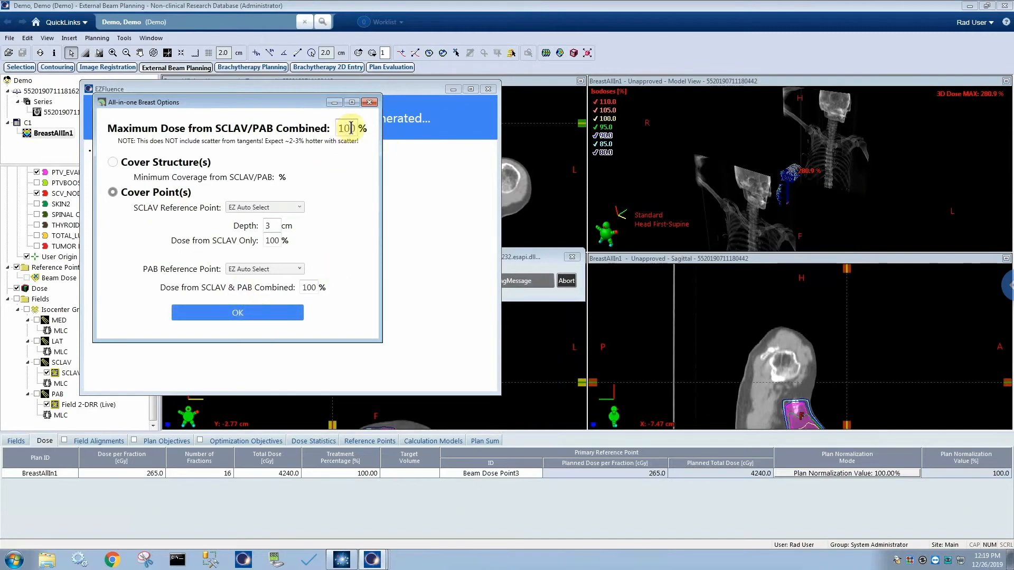
left_click(238, 324)
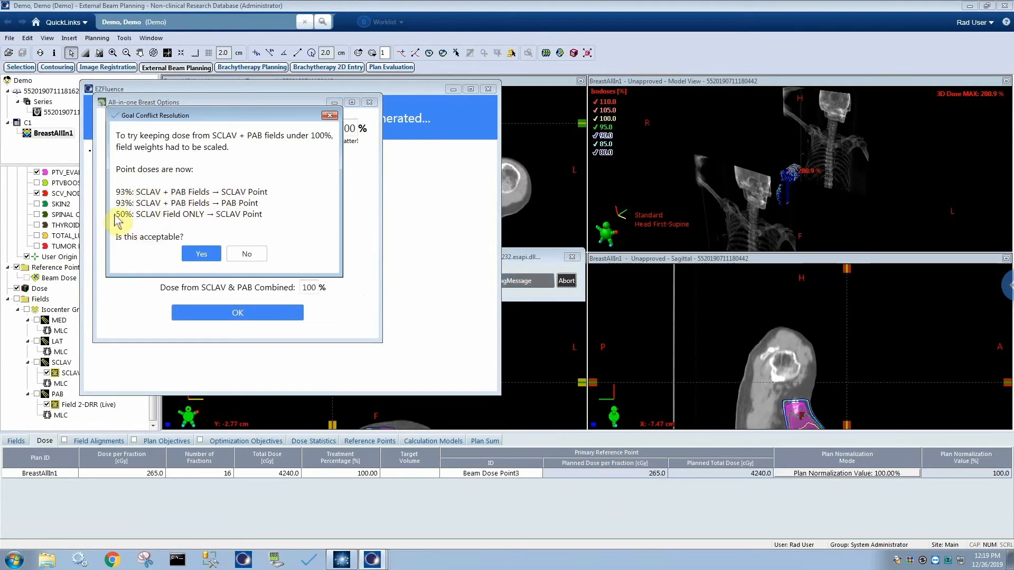
left_click(247, 256)
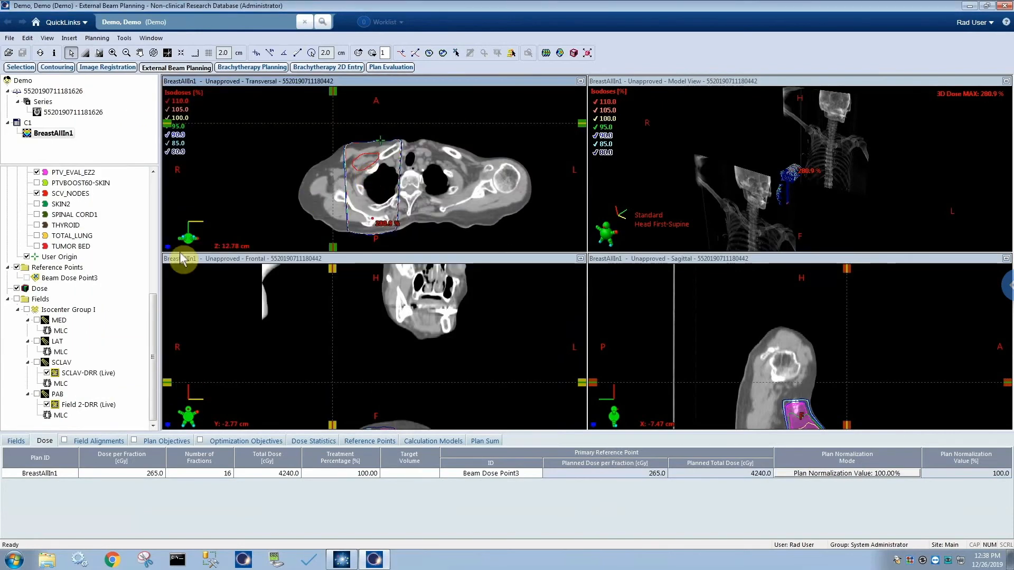
Create a reference point with the ID SCLAV, assigning 2cm Conform as its patient volume.
right_click(68, 268)
left_click(141, 290)
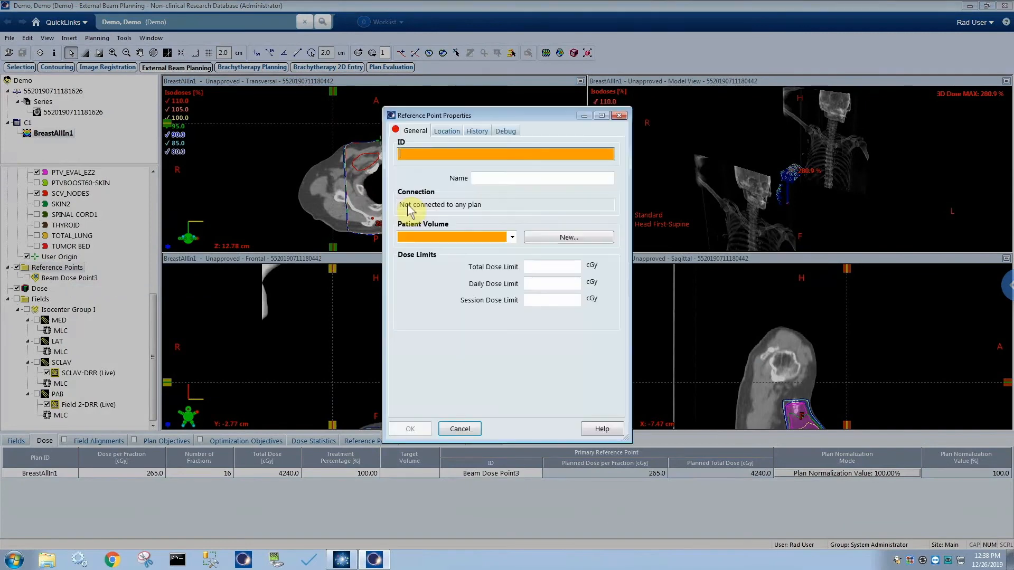
type("SCLAV")
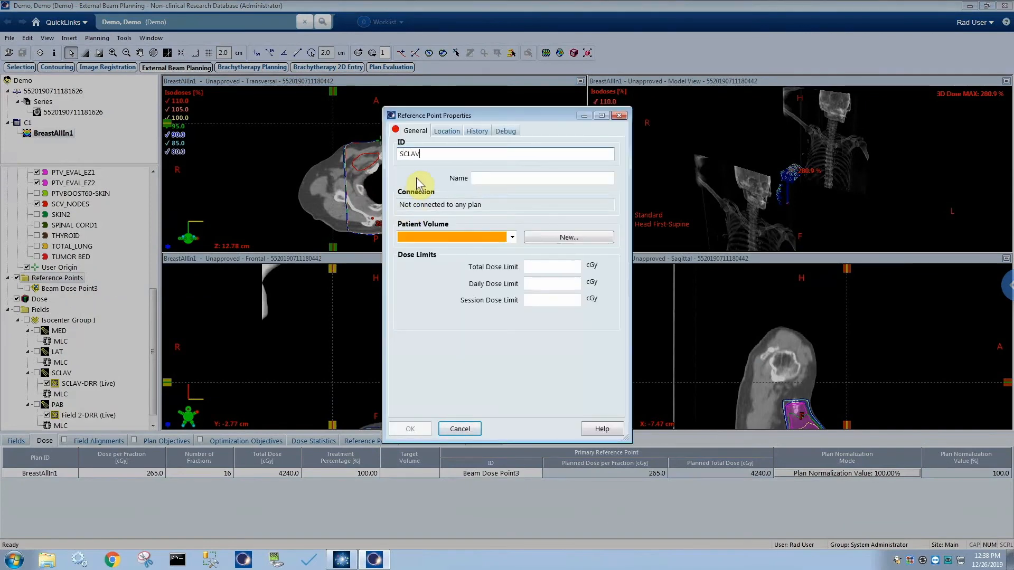
left_click(511, 237)
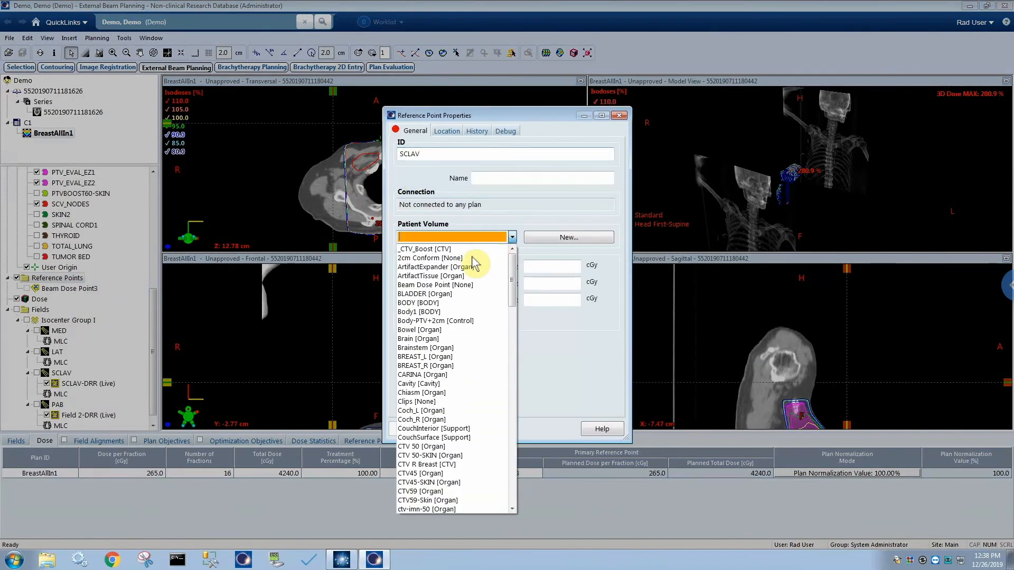
left_click(473, 258)
left_click(414, 429)
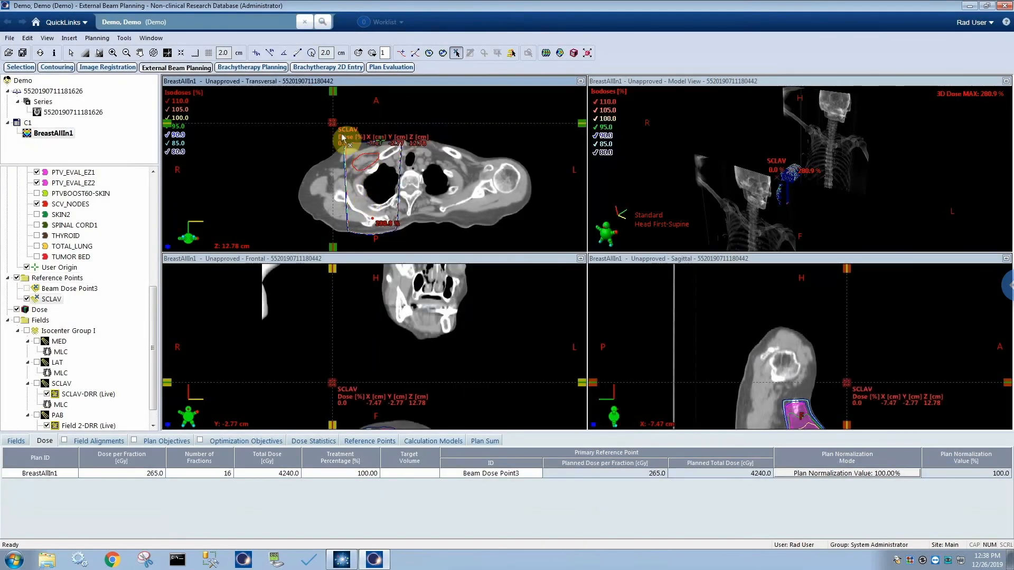
Move the SCLAV point to about X -1.0, Y 1.9, Z 12.8 cm, save the plan and rerun the EZFluence script.
left_click_drag(332, 123, 374, 153)
key("F5")
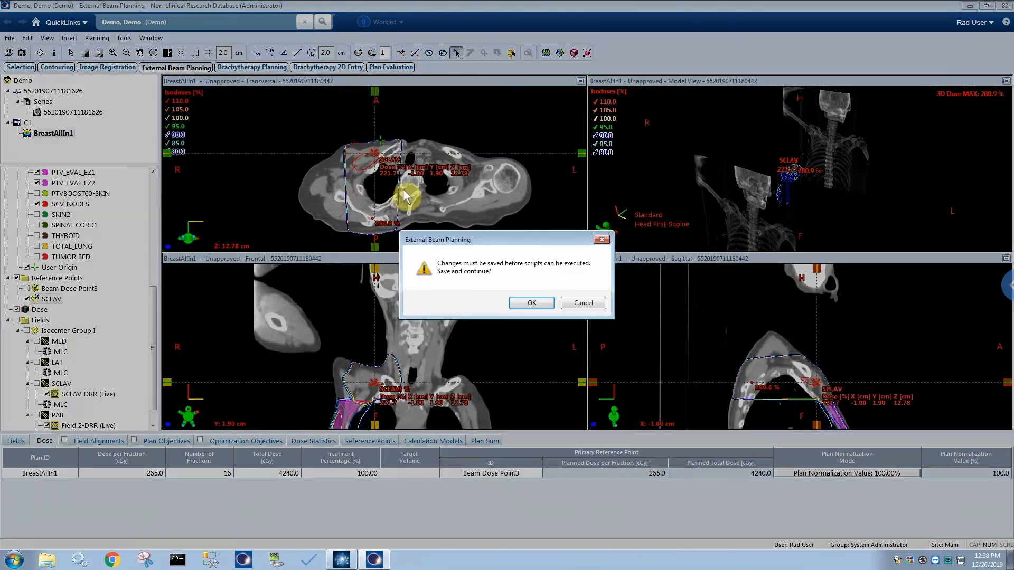
left_click(531, 303)
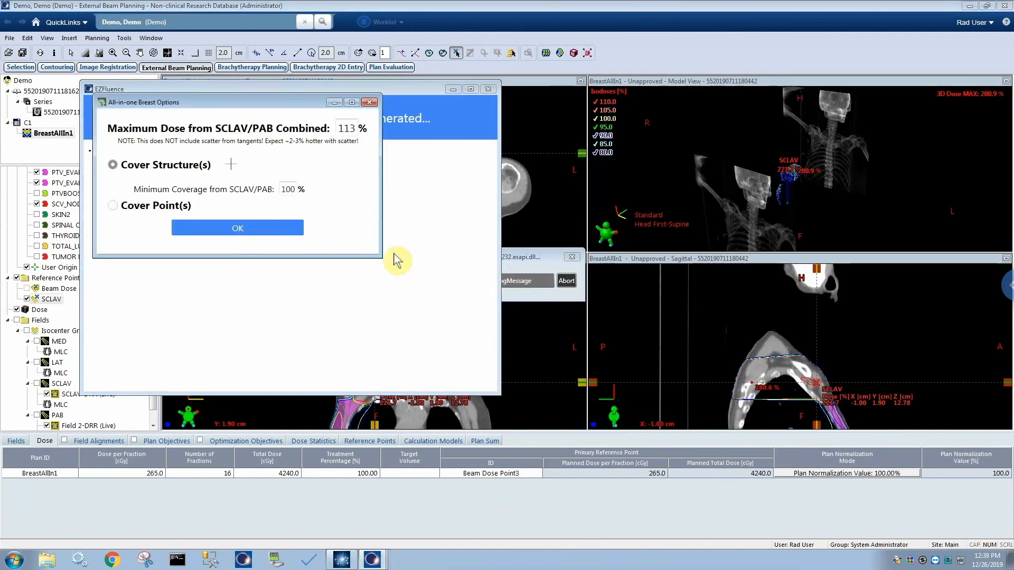
Switch to point coverage with SCLAV as the SCLAV reference point, and open the choices for the PAB reference point.
left_click(120, 202)
left_click(260, 208)
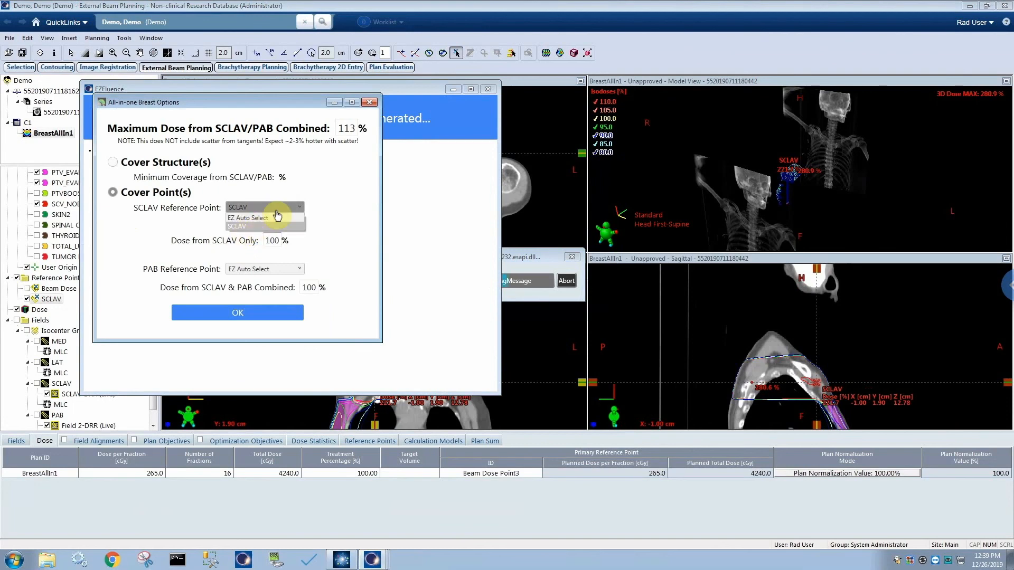
left_click(255, 271)
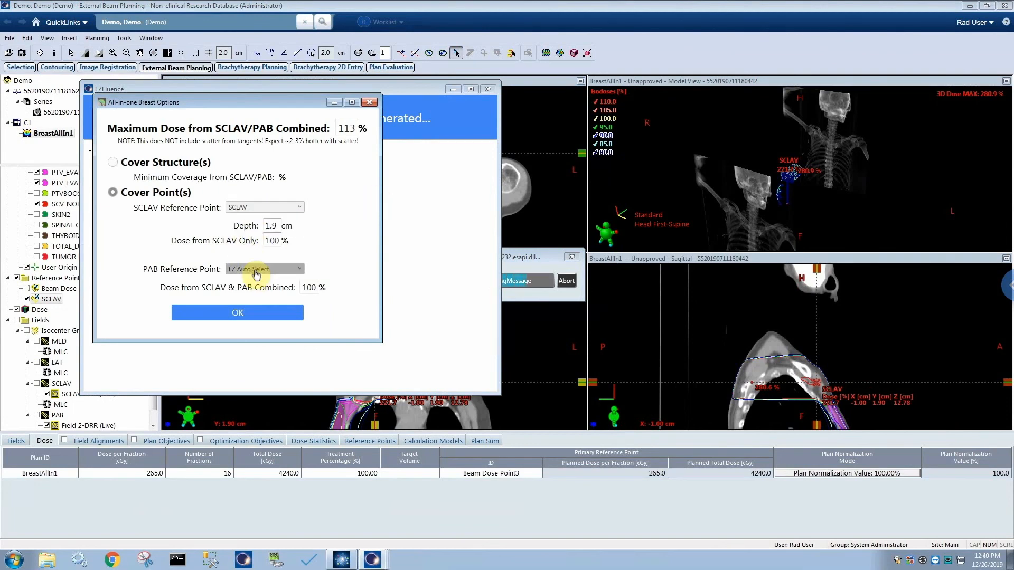